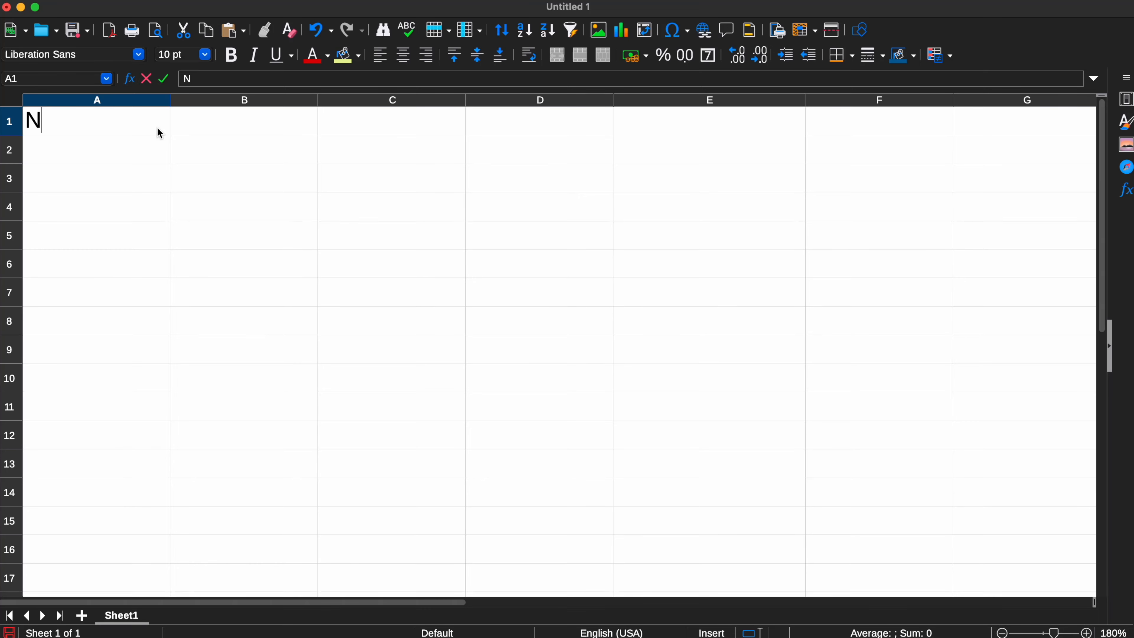
Enter the column headers Name in A1 and ID in B1
{"action": "type", "text": "ame"}
{"action": "key", "text": "Tab"}
{"action": "type", "text": "ID"}
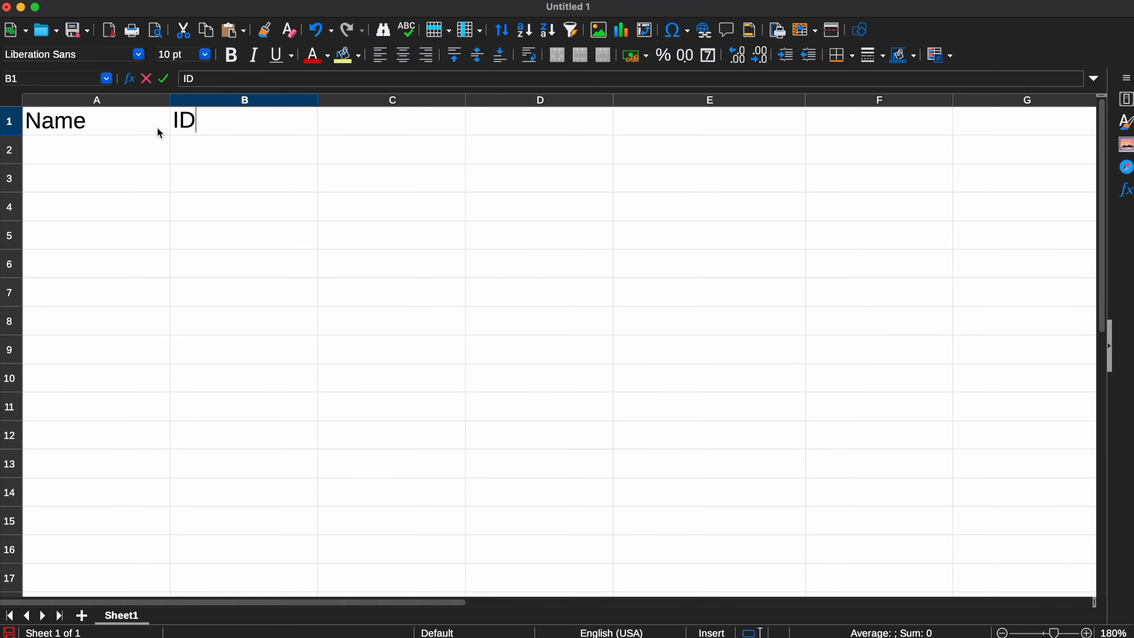
Fill the Name column with Donald, Barrack and Vladimir in cells A2 to A4
{"action": "left_click", "coordinate": [134, 149]}
{"action": "type", "text": "Donald"}
{"action": "left_click", "coordinate": [133, 169]}
{"action": "type", "text": "Barrack"}
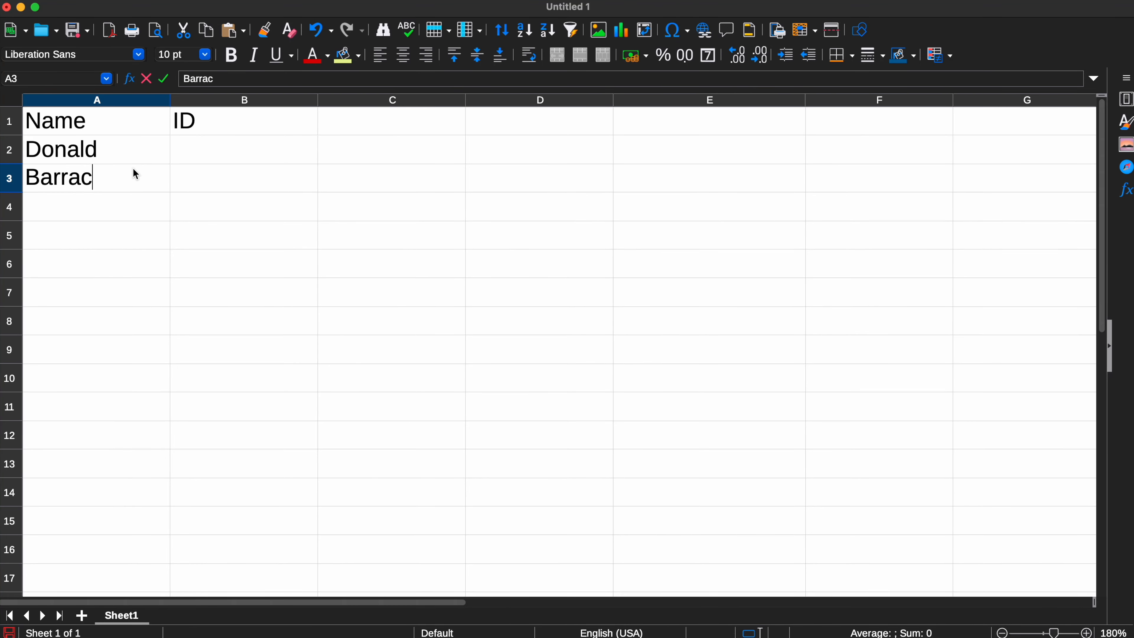
{"action": "left_click", "coordinate": [130, 205]}
{"action": "type", "text": "Vladimir"}
Enter the IDs 2, 1 and 3 beside the names in cells B2 to B4
{"action": "left_click", "coordinate": [217, 152]}
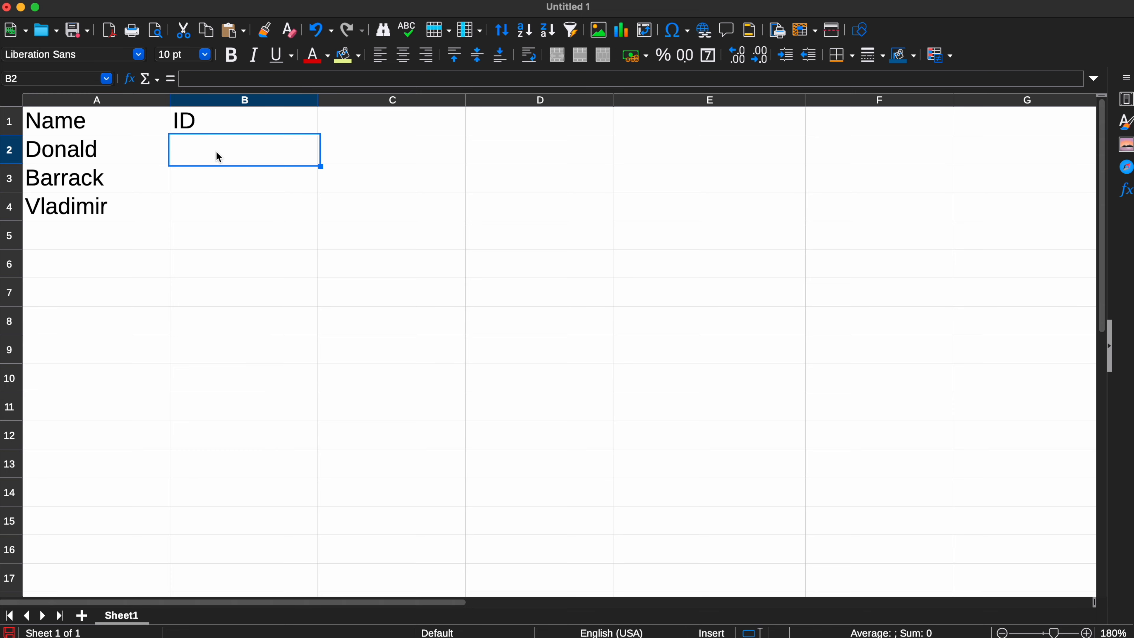
{"action": "type", "text": "1"}
{"action": "key", "text": "Return"}
{"action": "left_click", "coordinate": [217, 152]}
{"action": "type", "text": "2"}
{"action": "key", "text": "Return"}
{"action": "type", "text": "1"}
{"action": "key", "text": "Return"}
{"action": "type", "text": "4"}
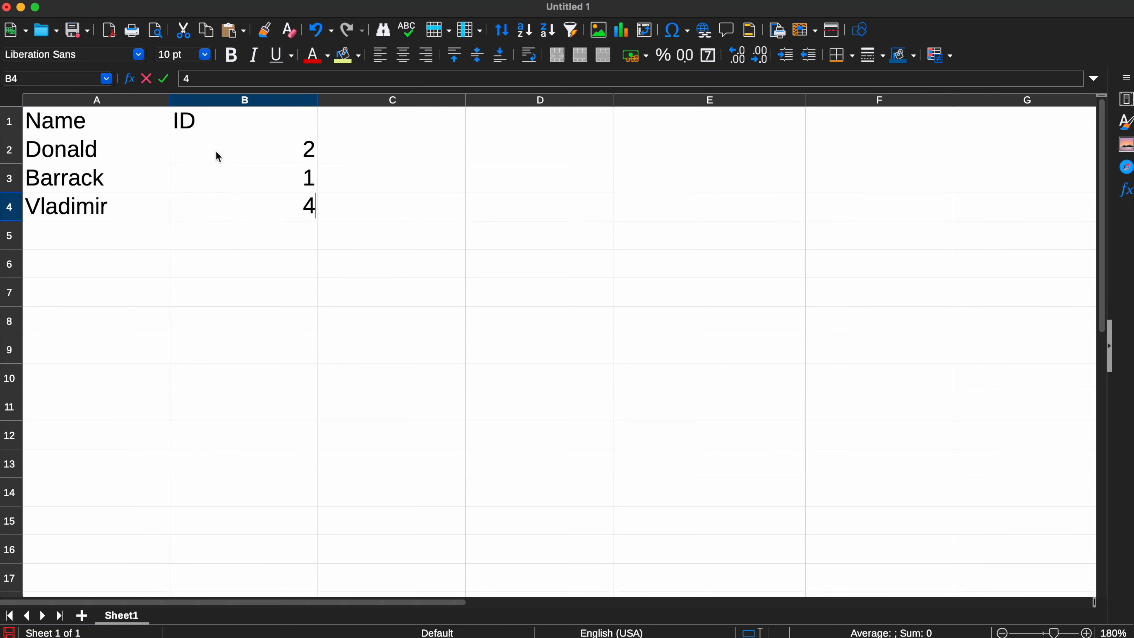
{"action": "key", "text": "BackSpace"}
{"action": "type", "text": "3"}
Apply a Light Lime 3 background colour to the Name and ID table in A1:B4
{"action": "left_click_drag", "start_coordinate": [304, 122], "coordinate": [126, 202]}
{"action": "left_click", "coordinate": [359, 58]}
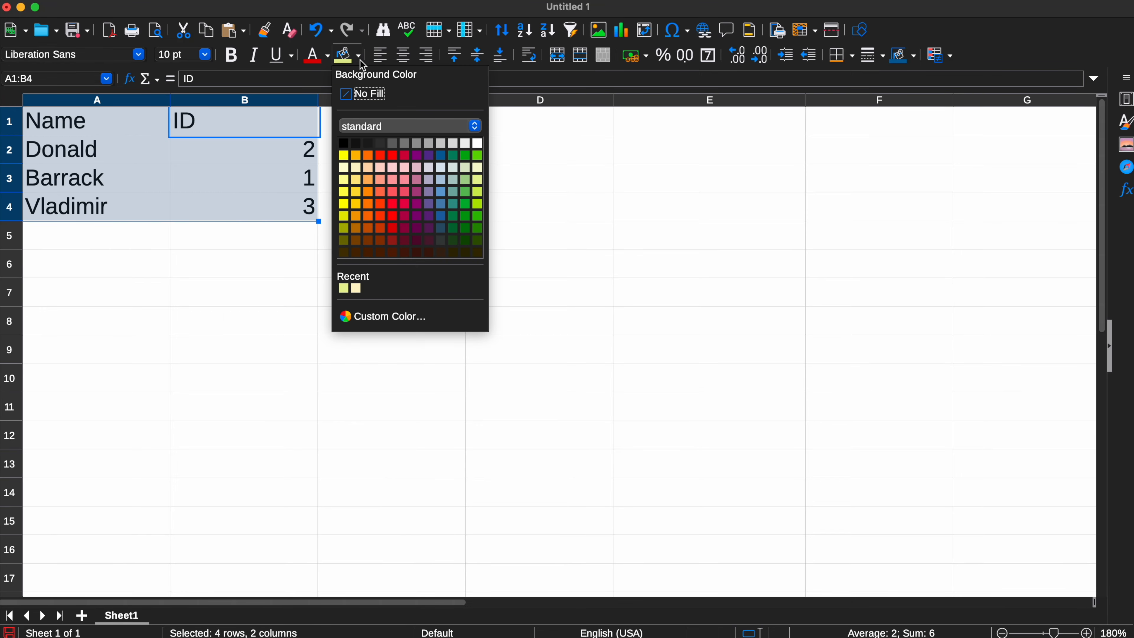
{"action": "left_click", "coordinate": [478, 184]}
{"action": "left_click", "coordinate": [437, 182]}
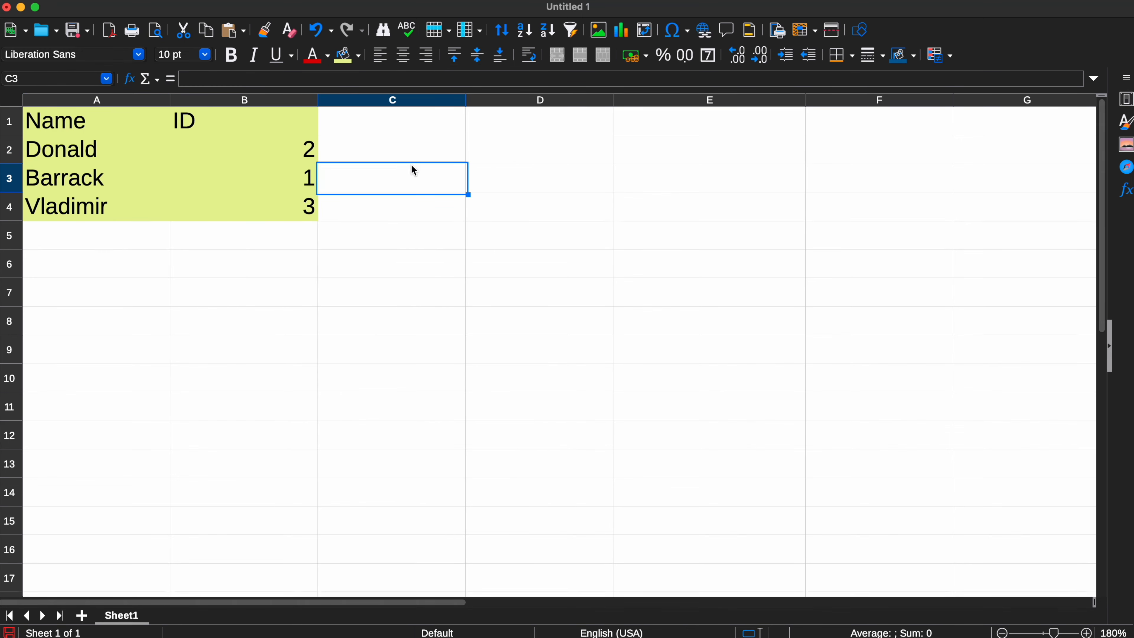
Add a third column header, Surname, in cell C1
{"action": "key", "text": "Up"}
{"action": "key", "text": "Up"}
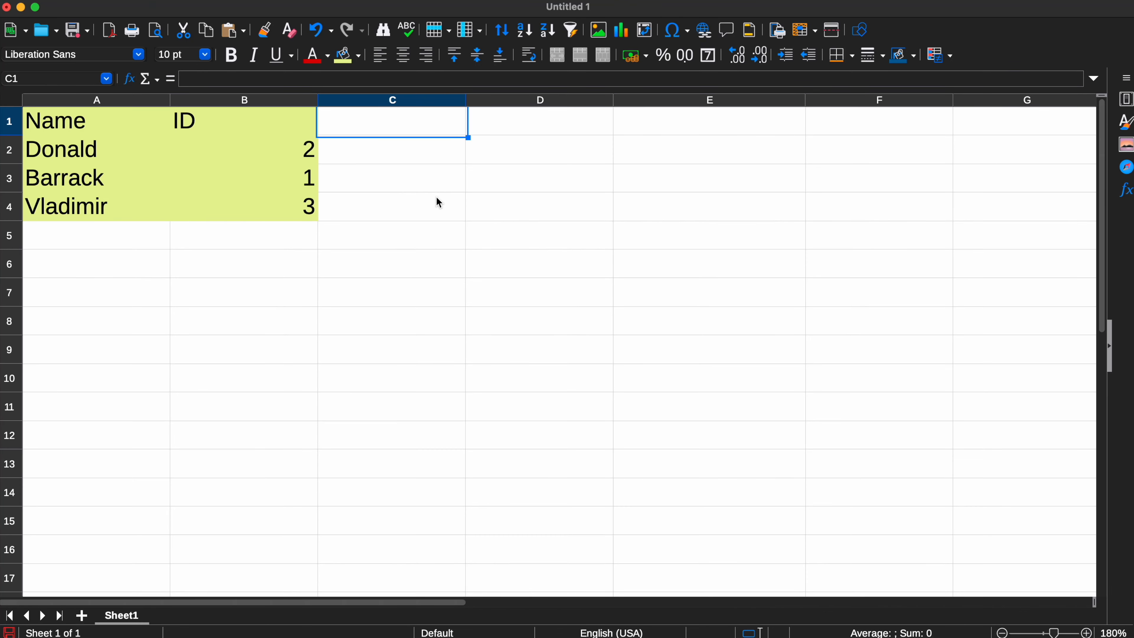
{"action": "type", "text": "Surname"}
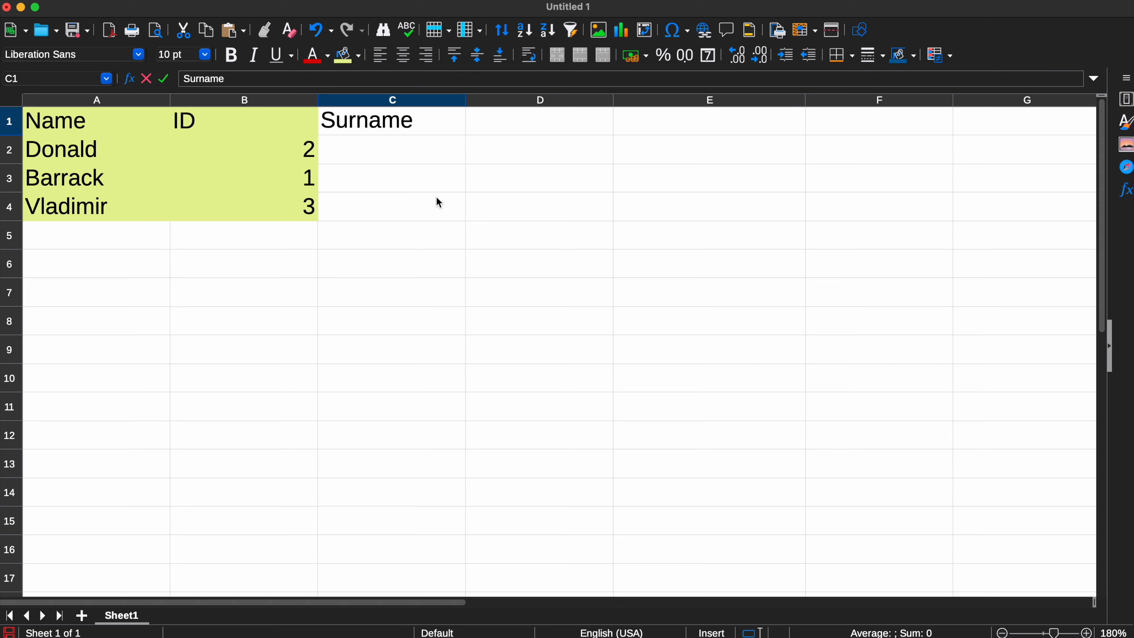
{"action": "left_click", "coordinate": [439, 203]}
Extend the Light Lime 3 background over the new column by applying it to A1:C4
{"action": "left_click_drag", "start_coordinate": [407, 127], "coordinate": [114, 214]}
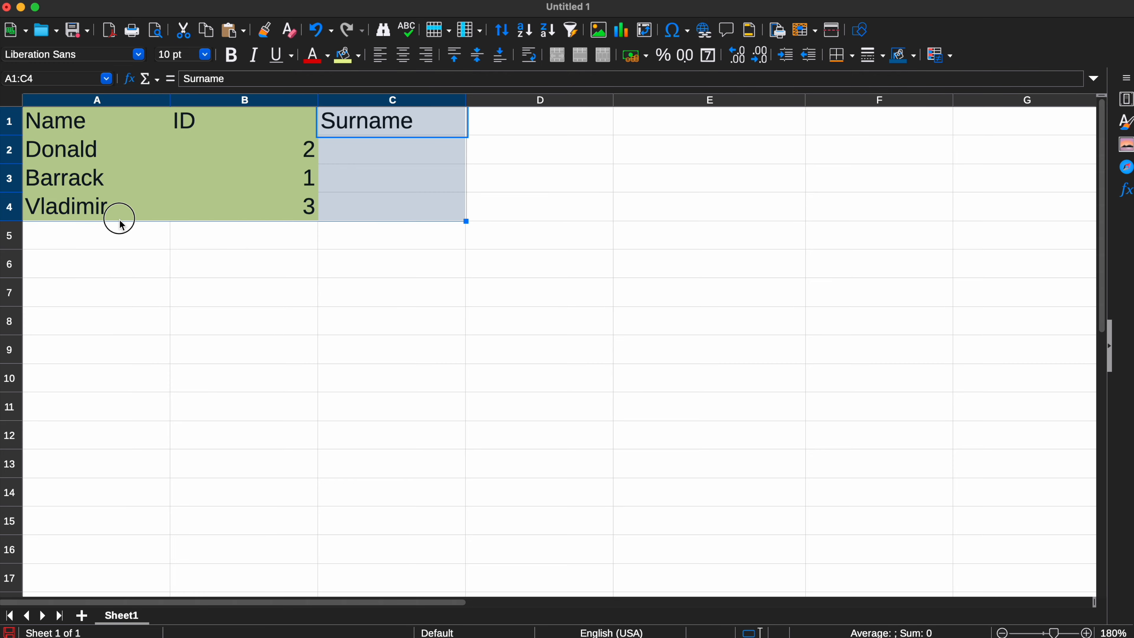
{"action": "left_click", "coordinate": [363, 59]}
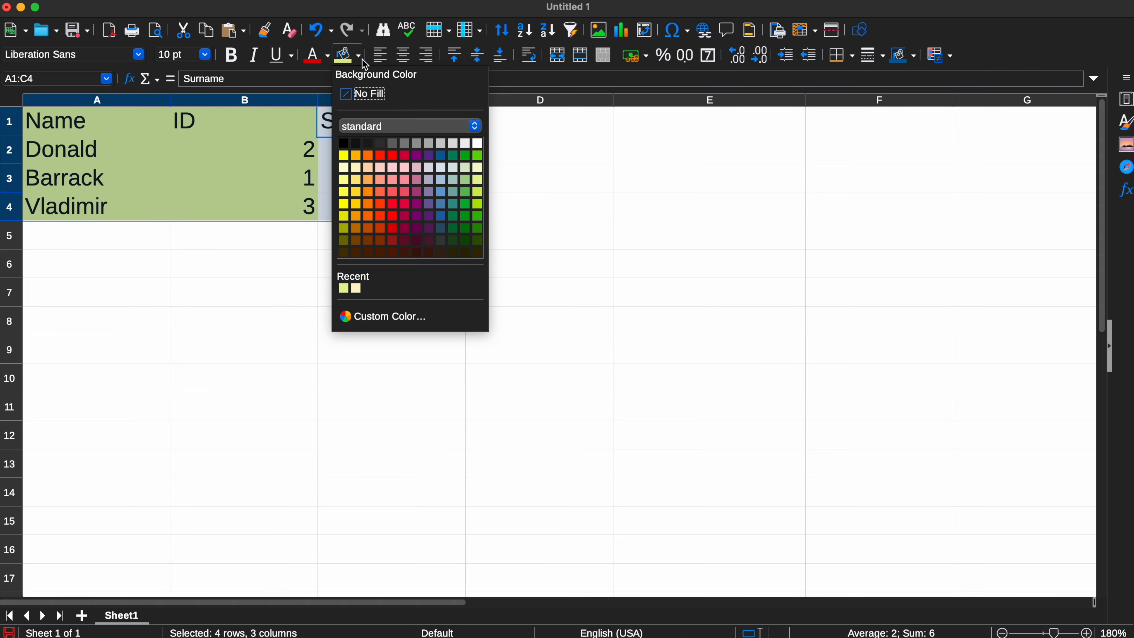
{"action": "left_click", "coordinate": [477, 180]}
Start a second table with the headers ID in E1 and Surname in F1
{"action": "left_click", "coordinate": [710, 120]}
{"action": "type", "text": "ID"}
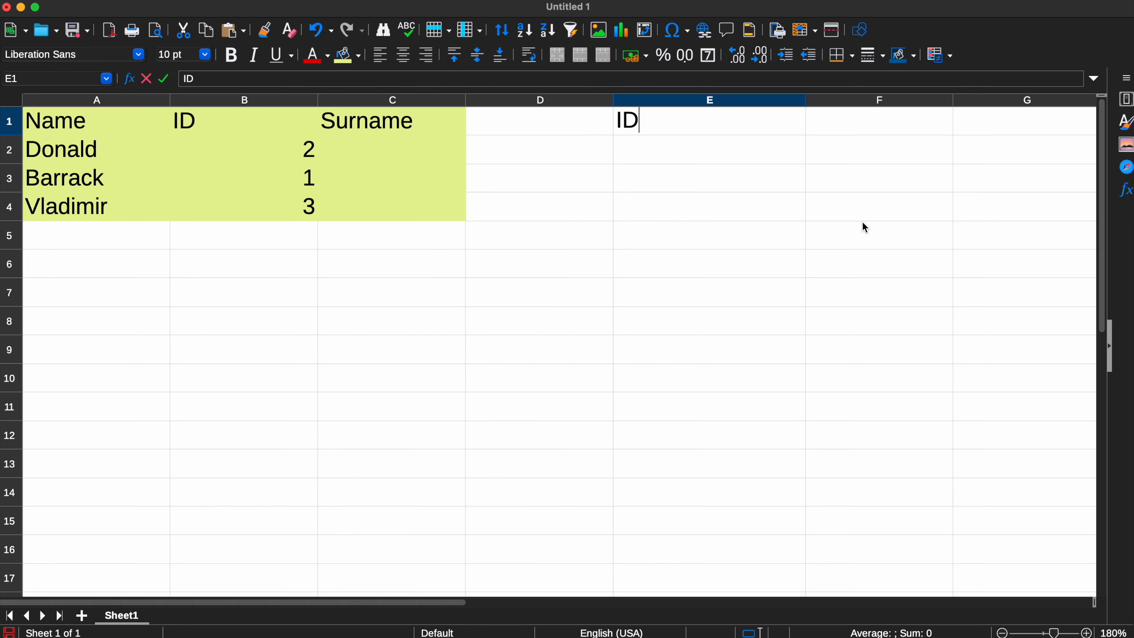
{"action": "key", "text": "Tab"}
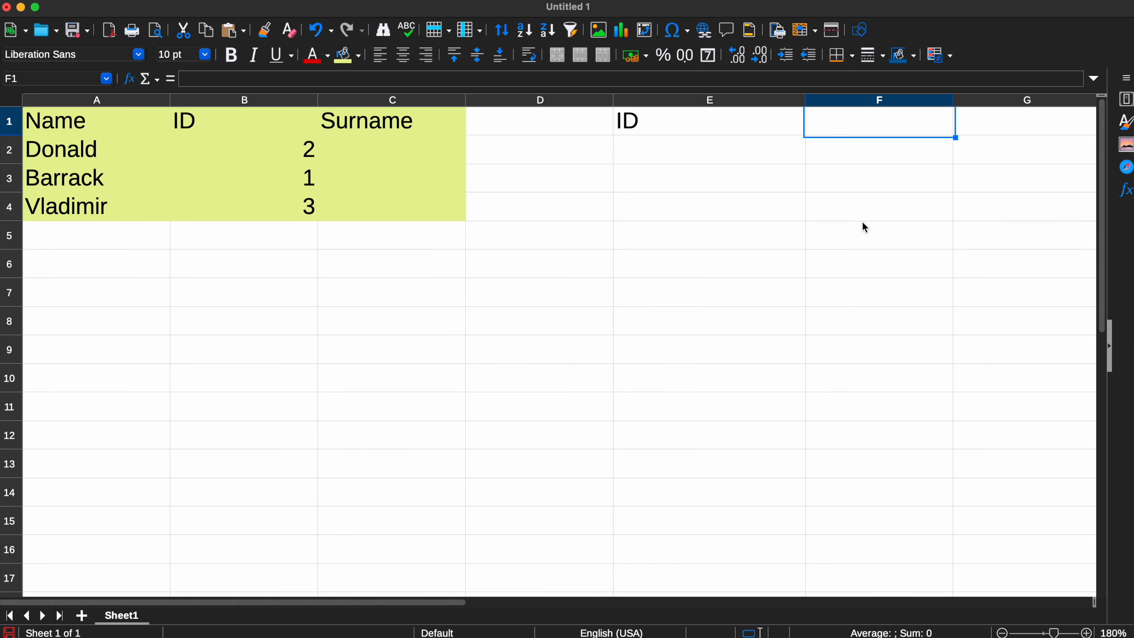
{"action": "type", "text": "Surname"}
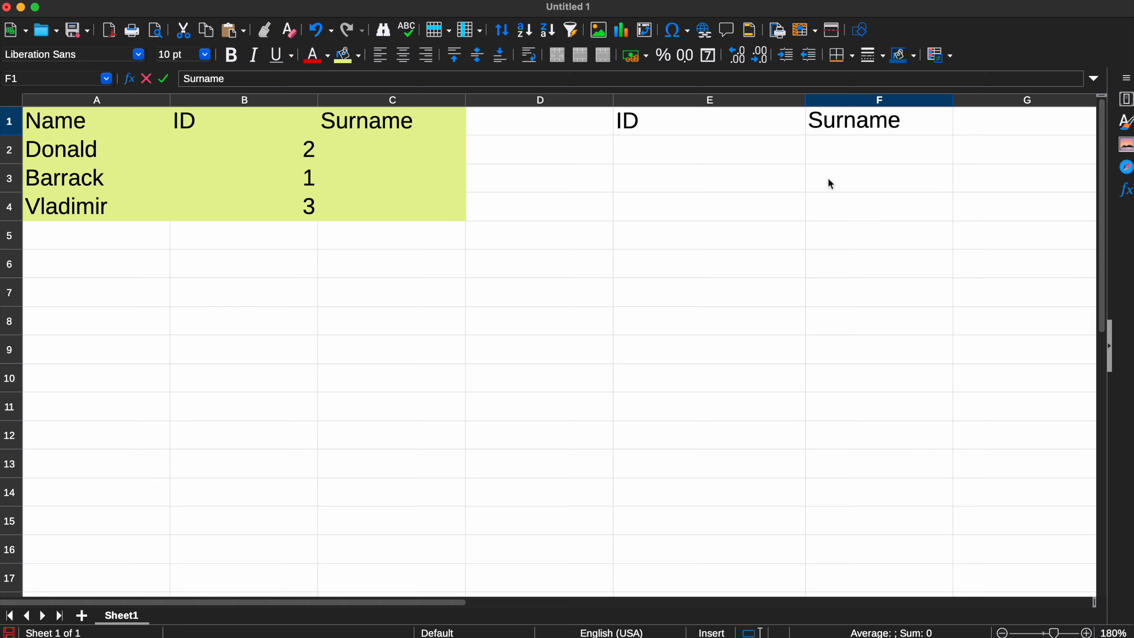
Enter the IDs 1, 2 and 3 in cells E2 to E4 of the second table
{"action": "left_click", "coordinate": [760, 142]}
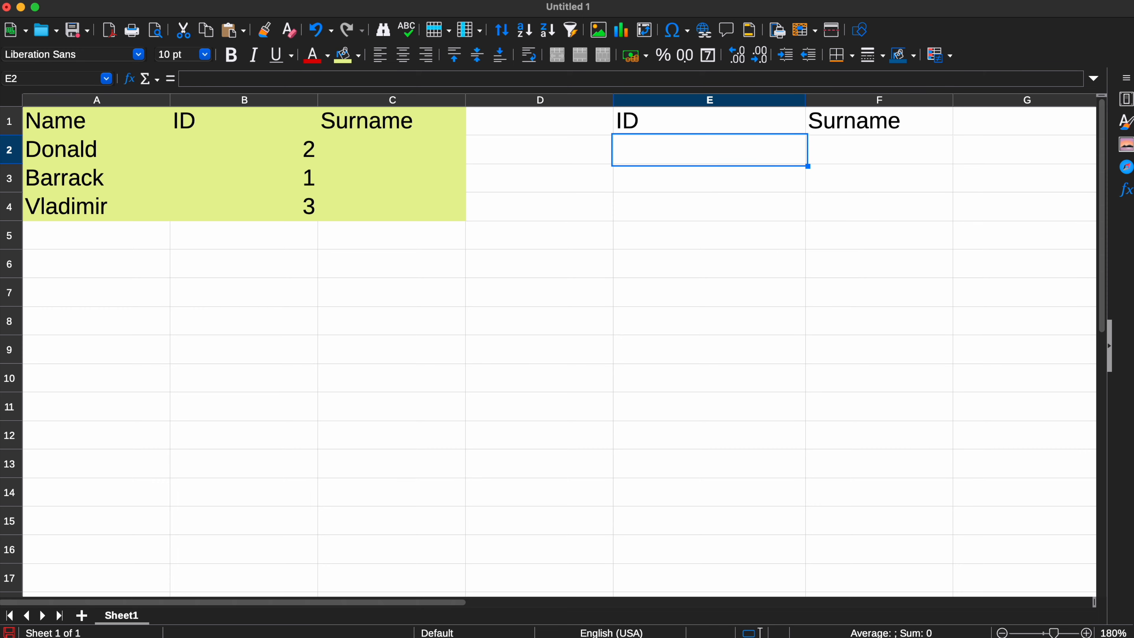
{"action": "type", "text": "2"}
{"action": "key", "text": "BackSpace"}
{"action": "type", "text": "1"}
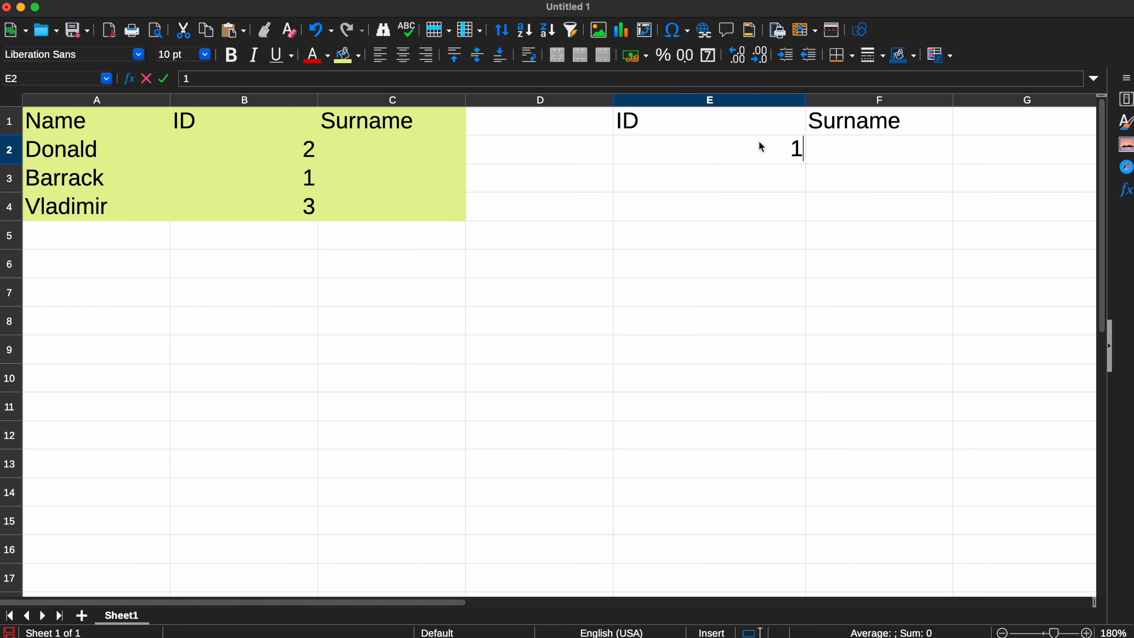
{"action": "key", "text": "Return"}
{"action": "type", "text": "2"}
{"action": "key", "text": "Return"}
{"action": "type", "text": "3"}
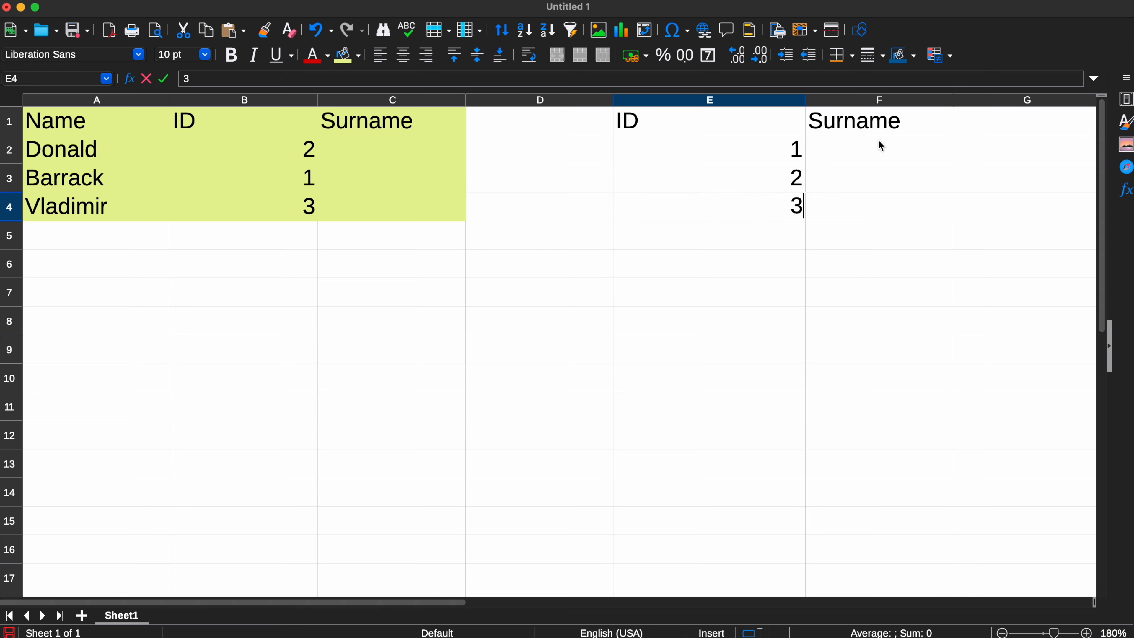
Fill the second table's Surname column with Obama, Trump and Putin in cells F2 to F4
{"action": "left_click", "coordinate": [827, 155]}
{"action": "type", "text": "Obama"}
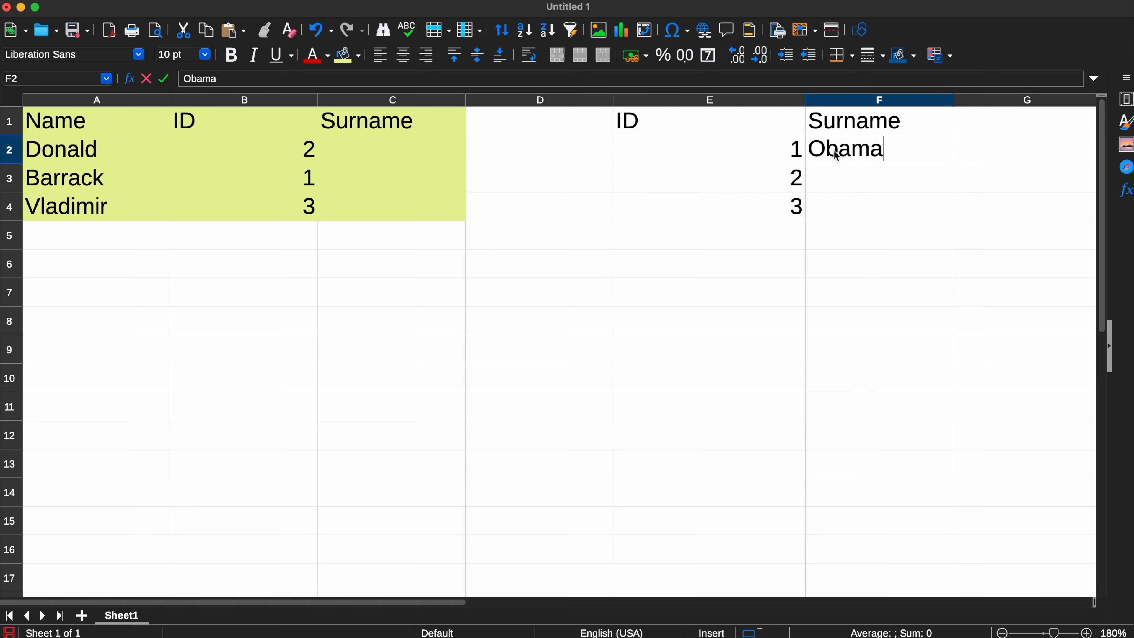
{"action": "left_click", "coordinate": [836, 168]}
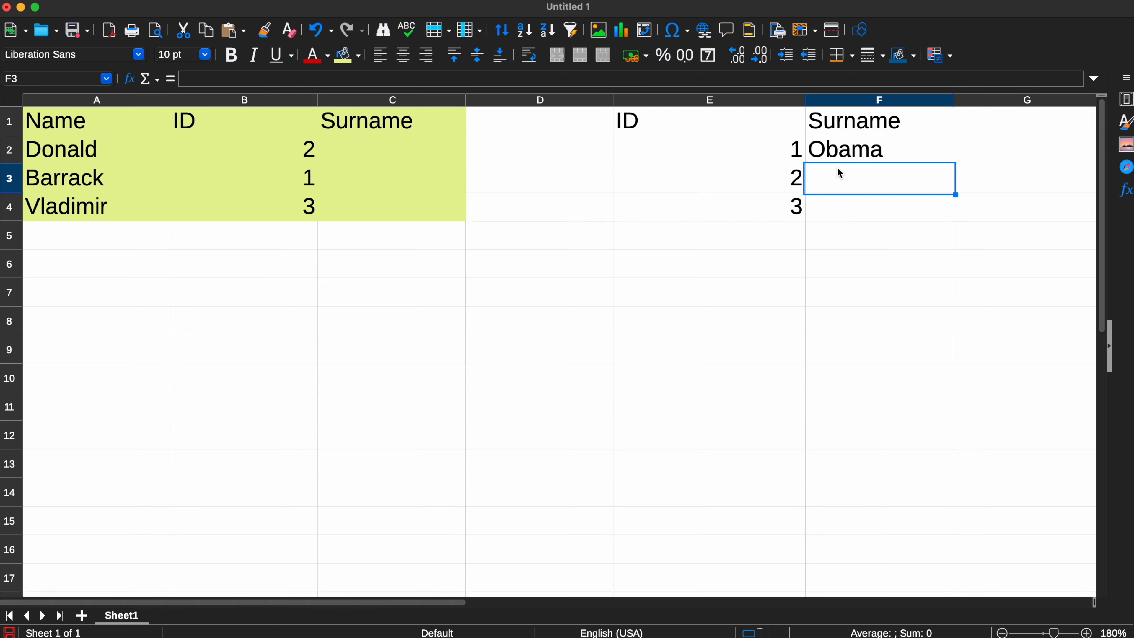
{"action": "type", "text": "Trump"}
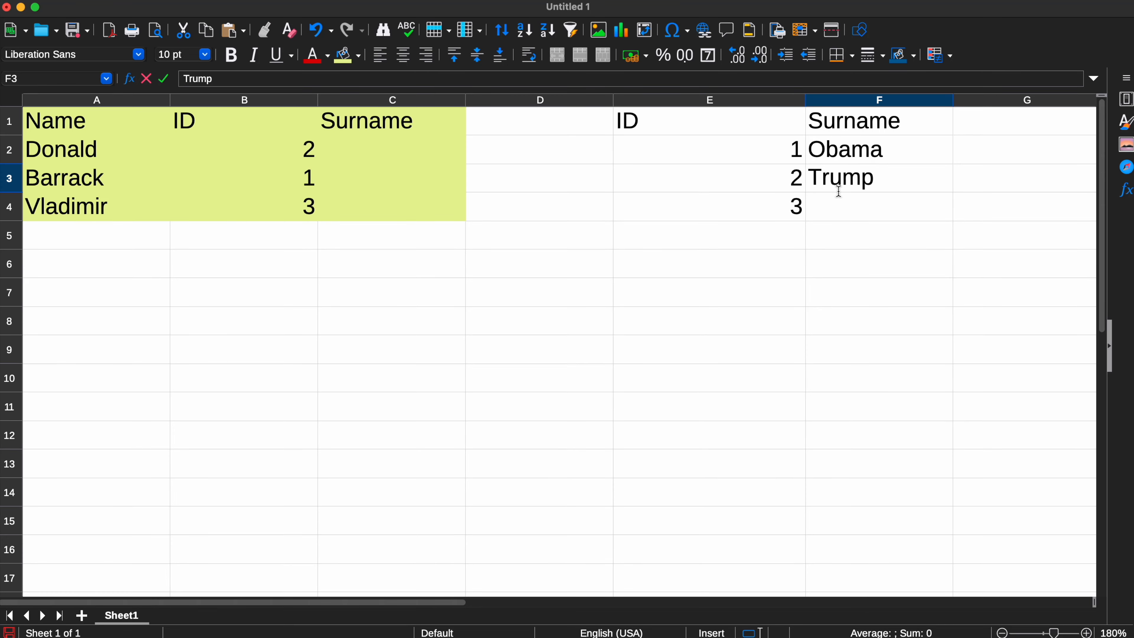
{"action": "left_click", "coordinate": [840, 209]}
{"action": "type", "text": "Putin"}
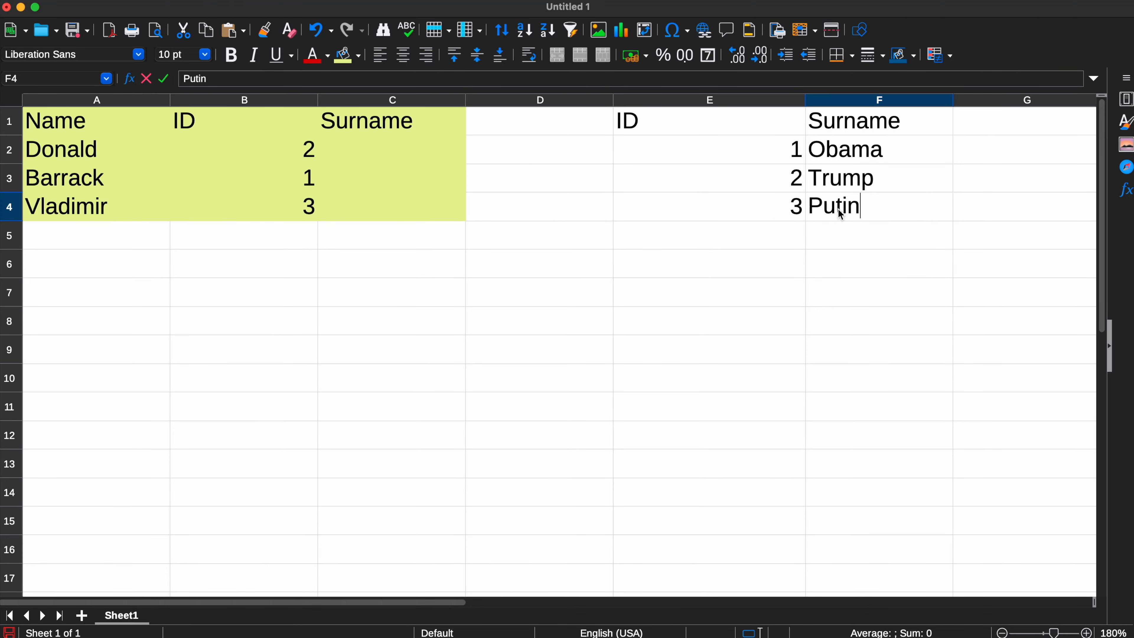
{"action": "left_click", "coordinate": [715, 151]}
{"action": "left_click", "coordinate": [495, 163]}
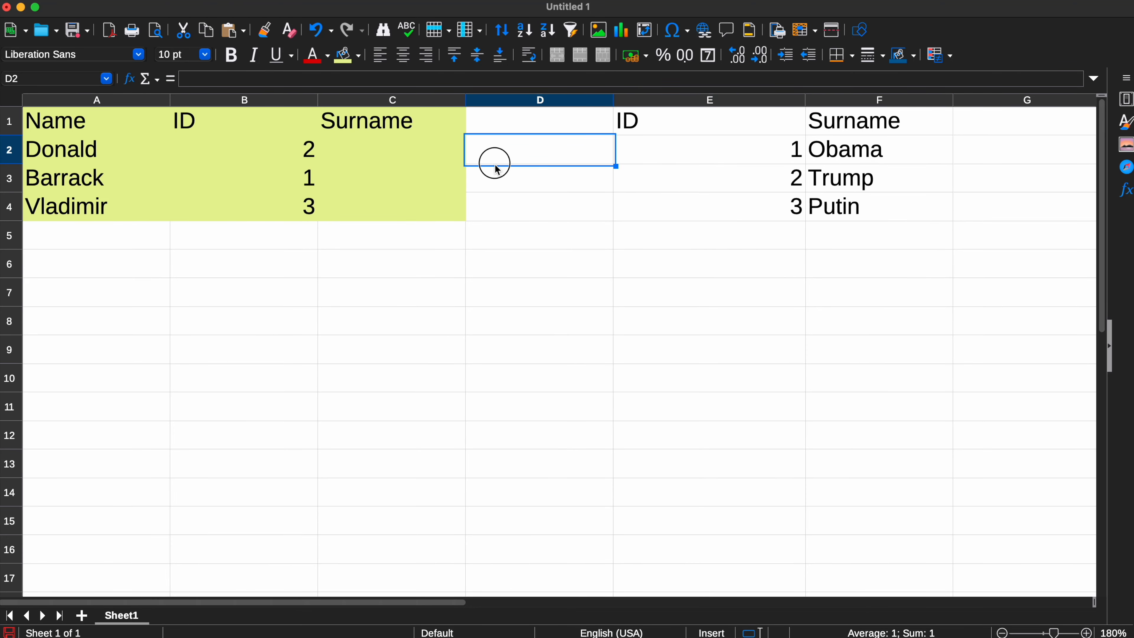
{"action": "left_click", "coordinate": [393, 148]}
Apply a Light Orange 3 background colour to the second table in E1:F4
{"action": "left_click_drag", "start_coordinate": [628, 131], "coordinate": [843, 208]}
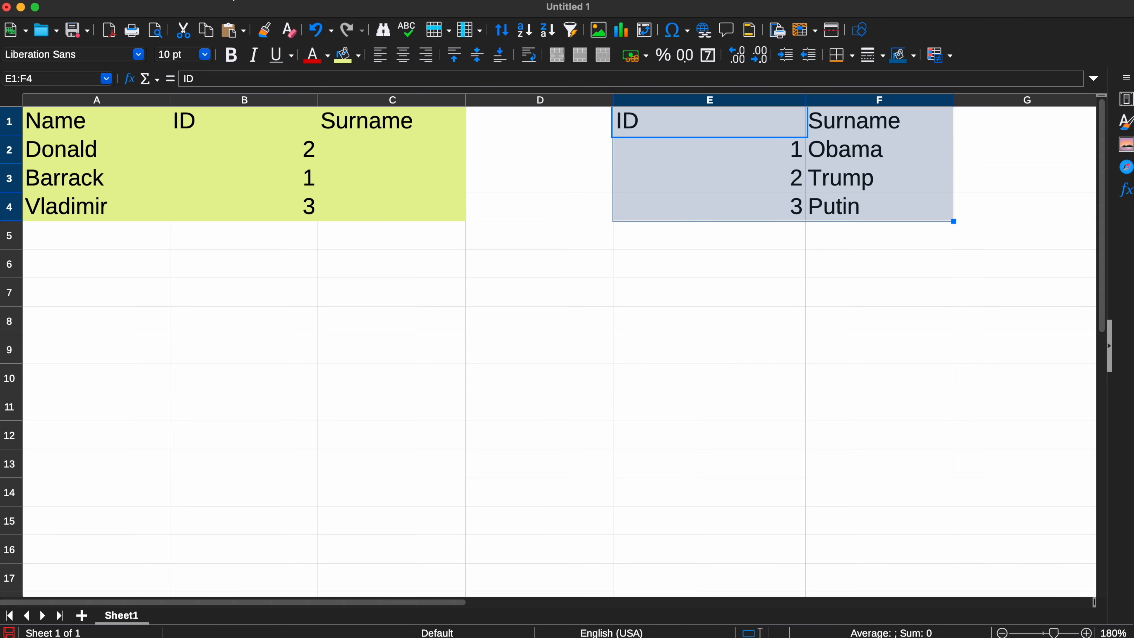
{"action": "left_click", "coordinate": [358, 56]}
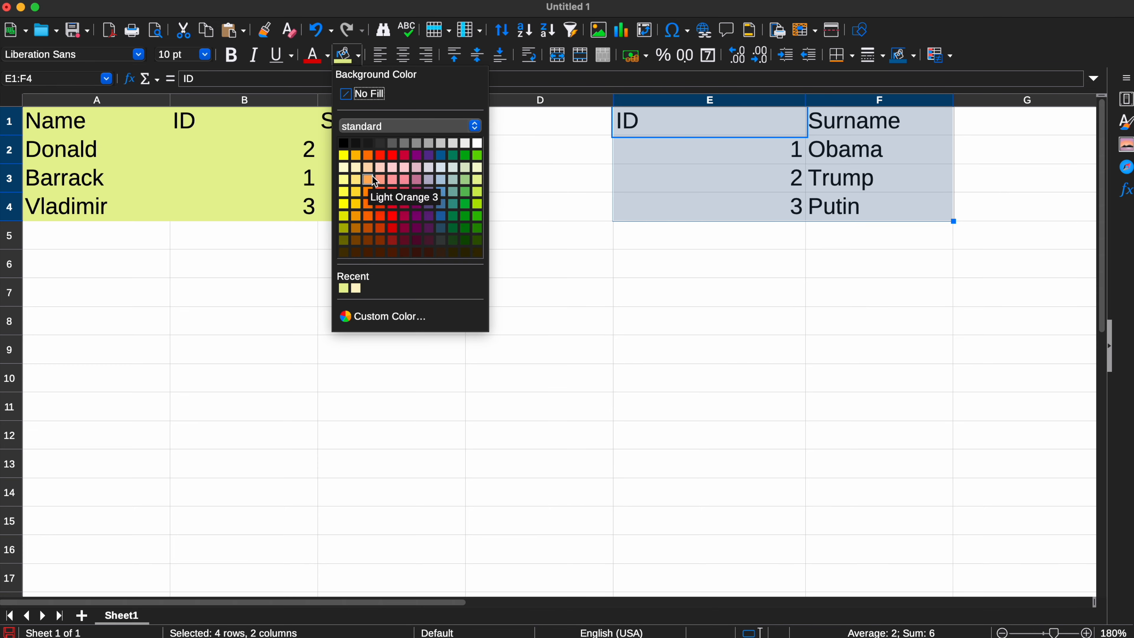
{"action": "left_click", "coordinate": [373, 176]}
{"action": "left_click", "coordinate": [625, 262]}
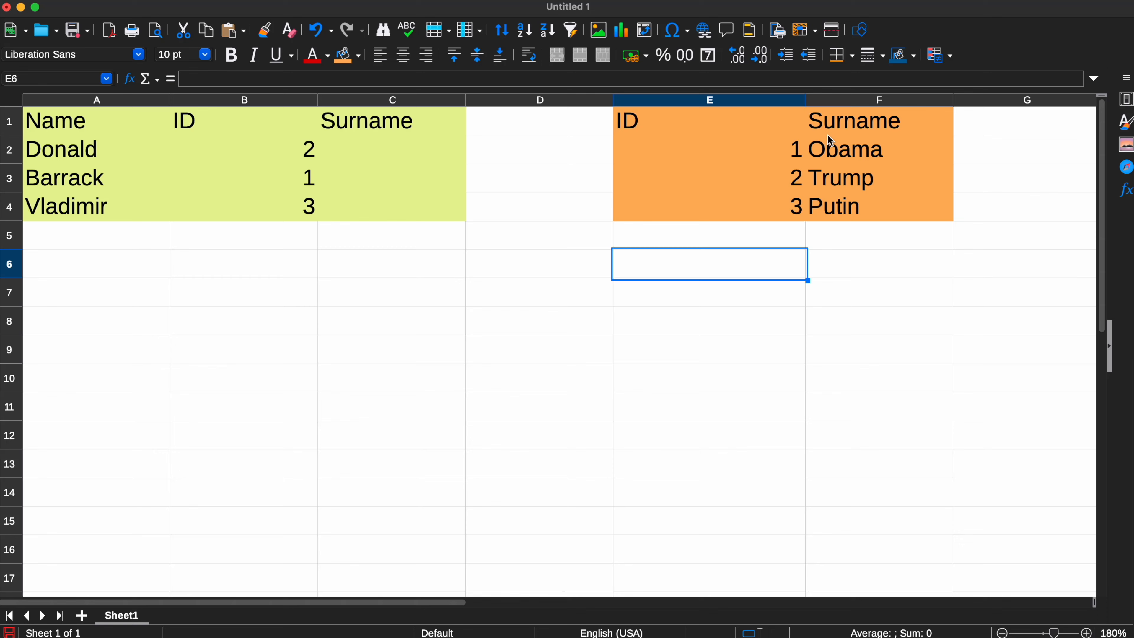
Insert a VLOOKUP function in cell C2 with the Function Wizard and bring up its arguments
{"action": "left_click", "coordinate": [407, 163]}
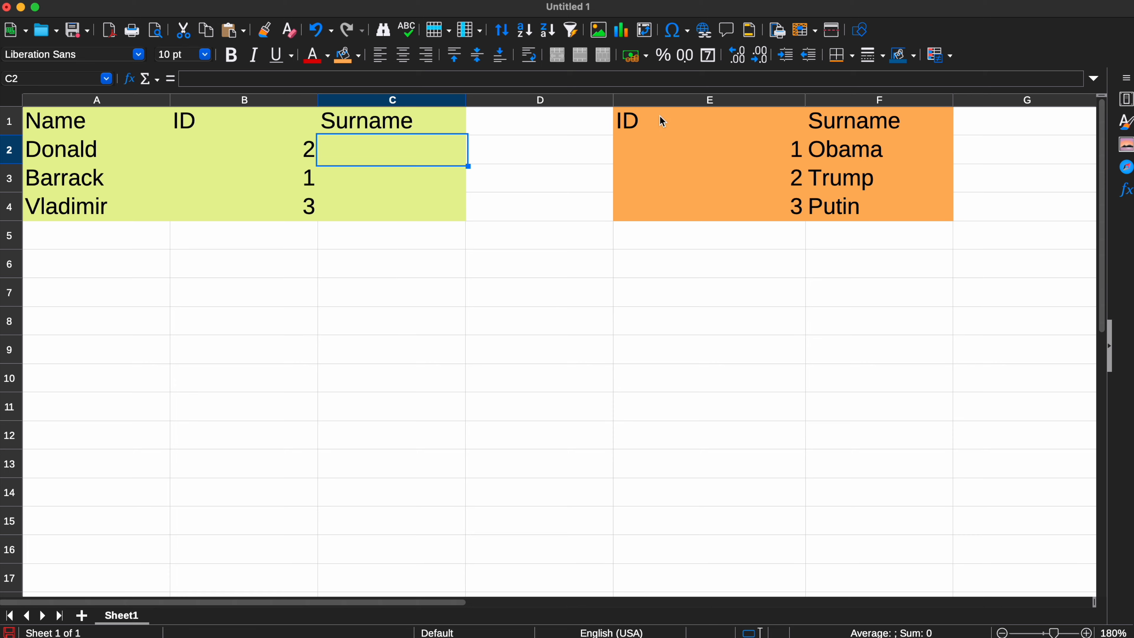
{"action": "left_click", "coordinate": [131, 82]}
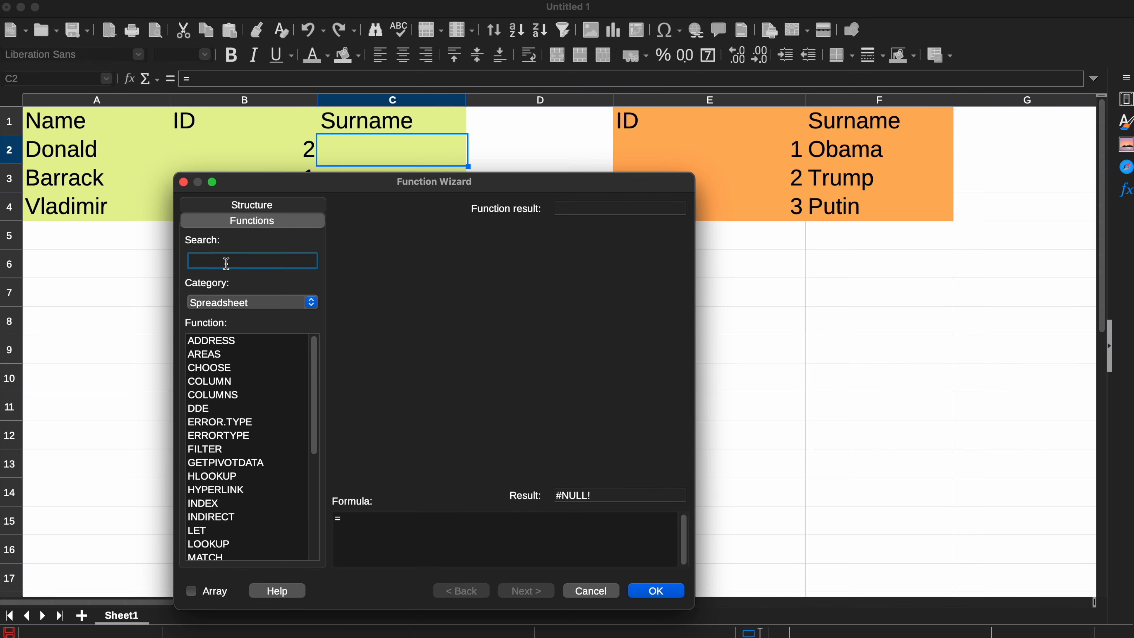
{"action": "type", "text": "VL"}
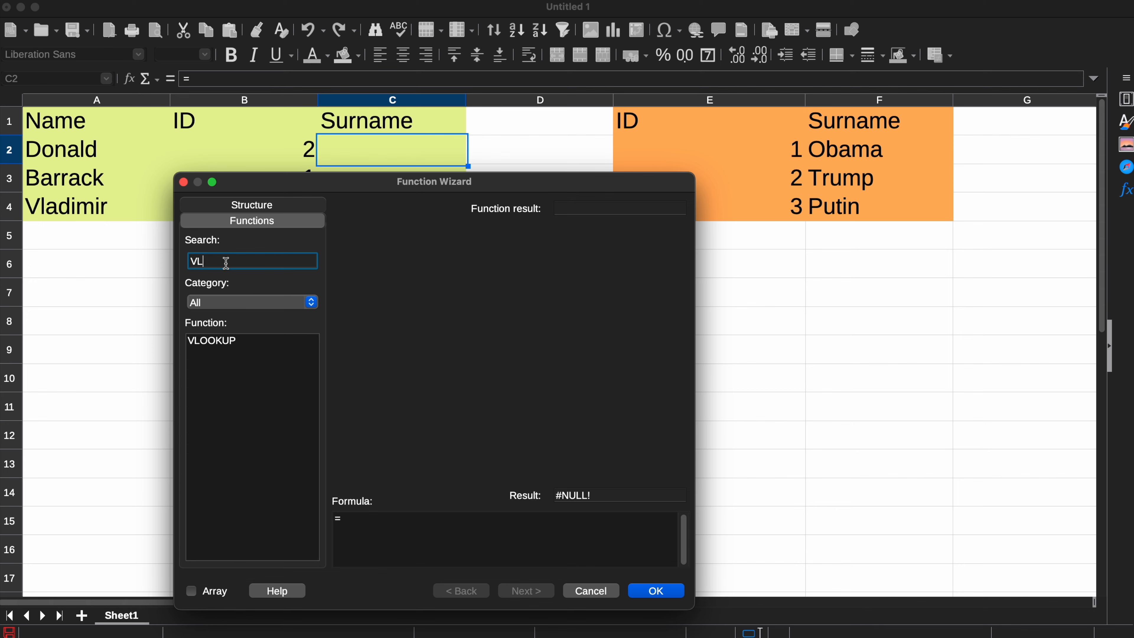
{"action": "left_click", "coordinate": [222, 344]}
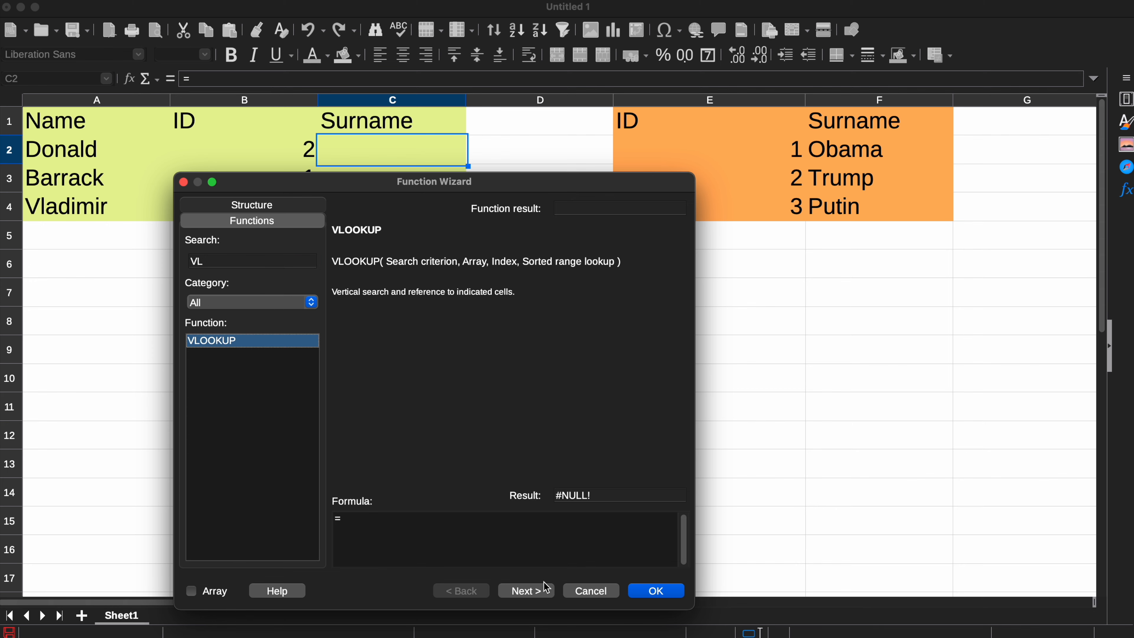
{"action": "left_click", "coordinate": [538, 593]}
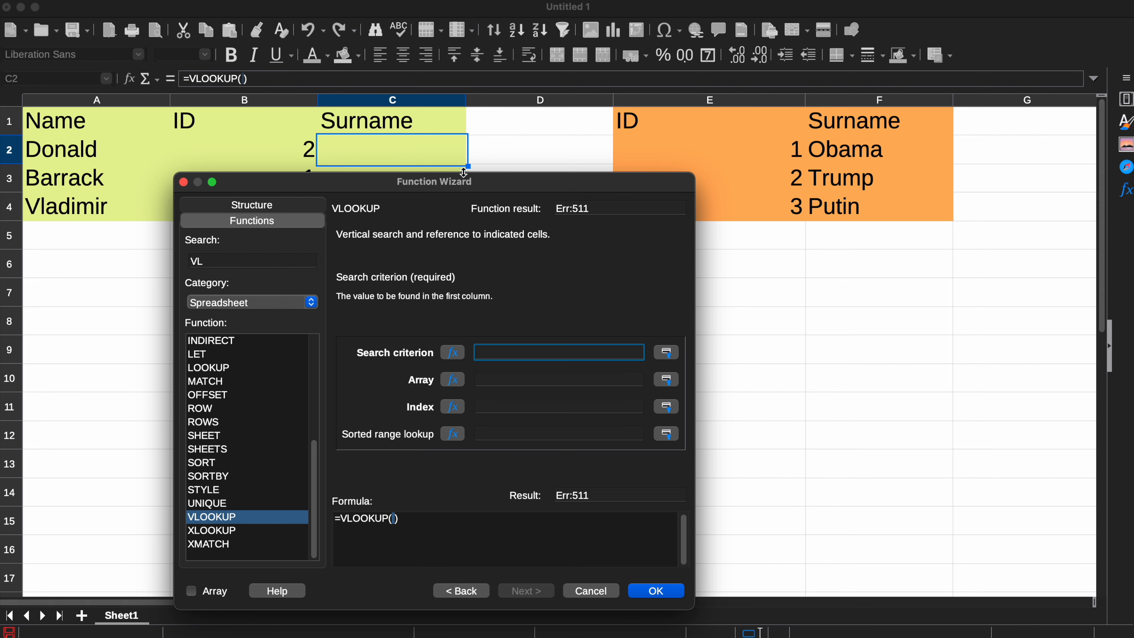
Set the VLOOKUP array to the absolute range $E$1:$F$4 and the search criterion to cell B2
{"action": "left_click_drag", "start_coordinate": [464, 173], "coordinate": [464, 196]}
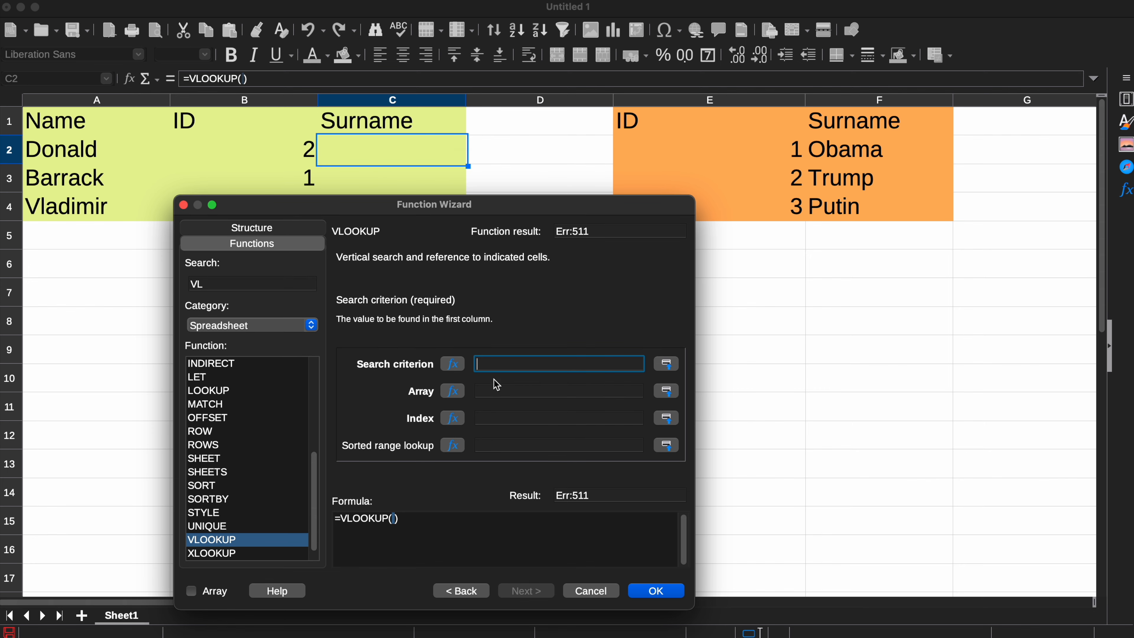
{"action": "left_click", "coordinate": [495, 391]}
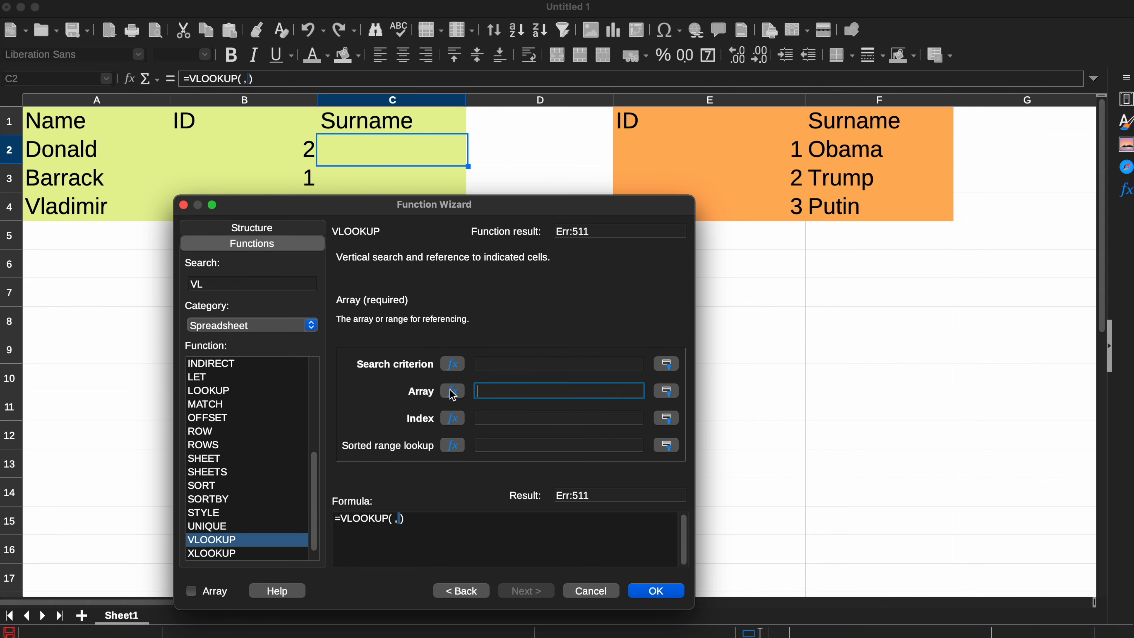
{"action": "left_click_drag", "start_coordinate": [651, 127], "coordinate": [836, 209]}
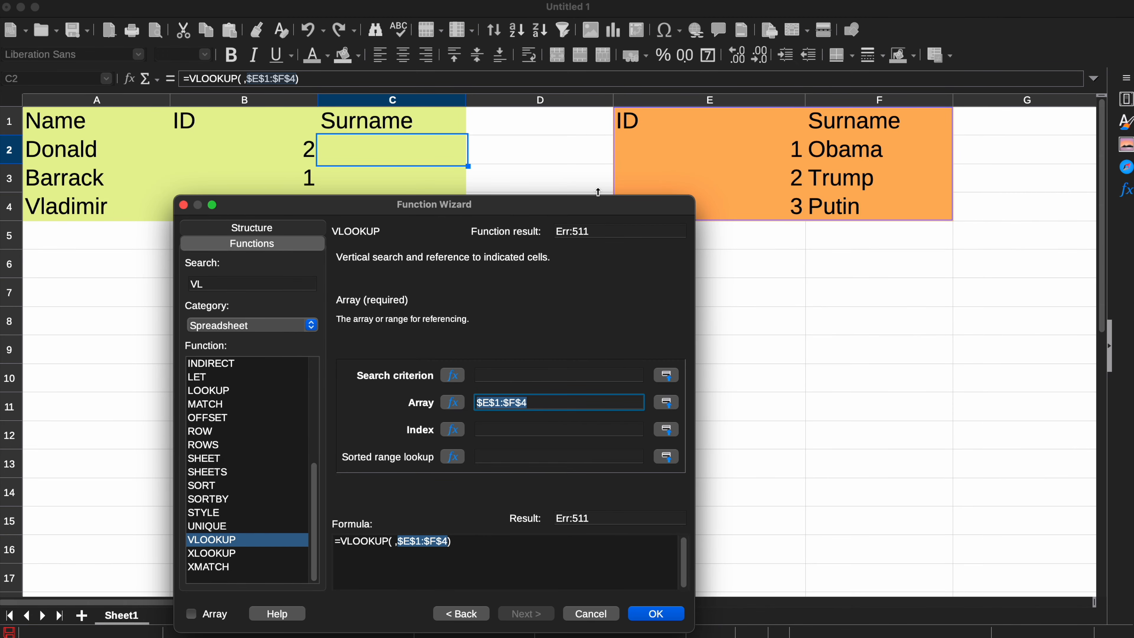
{"action": "left_click", "coordinate": [500, 373]}
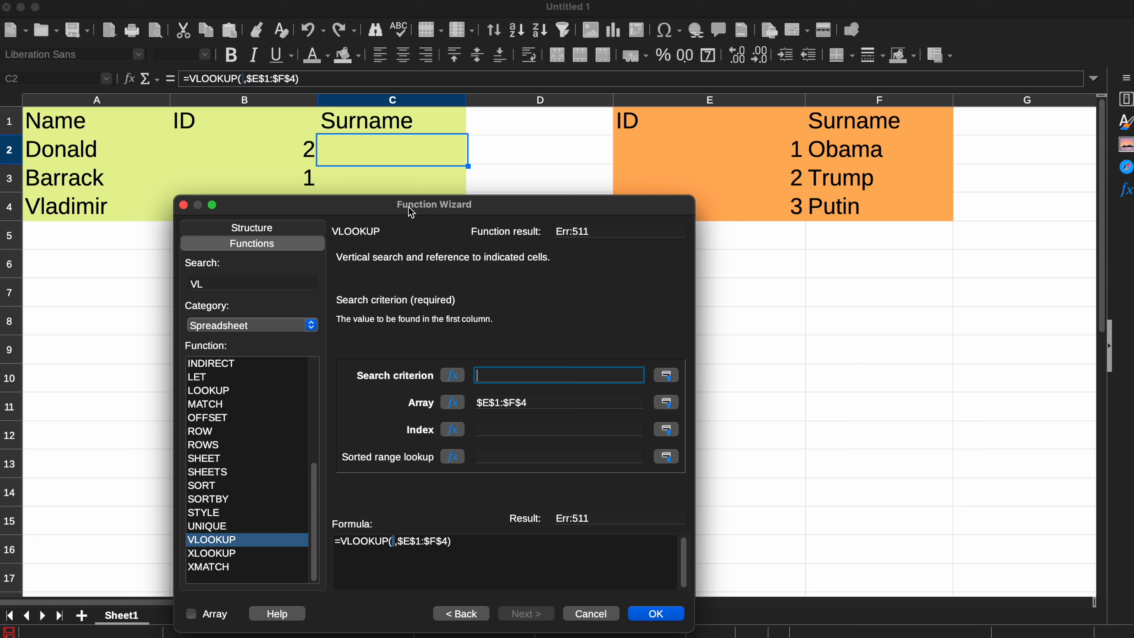
{"action": "left_click", "coordinate": [228, 153]}
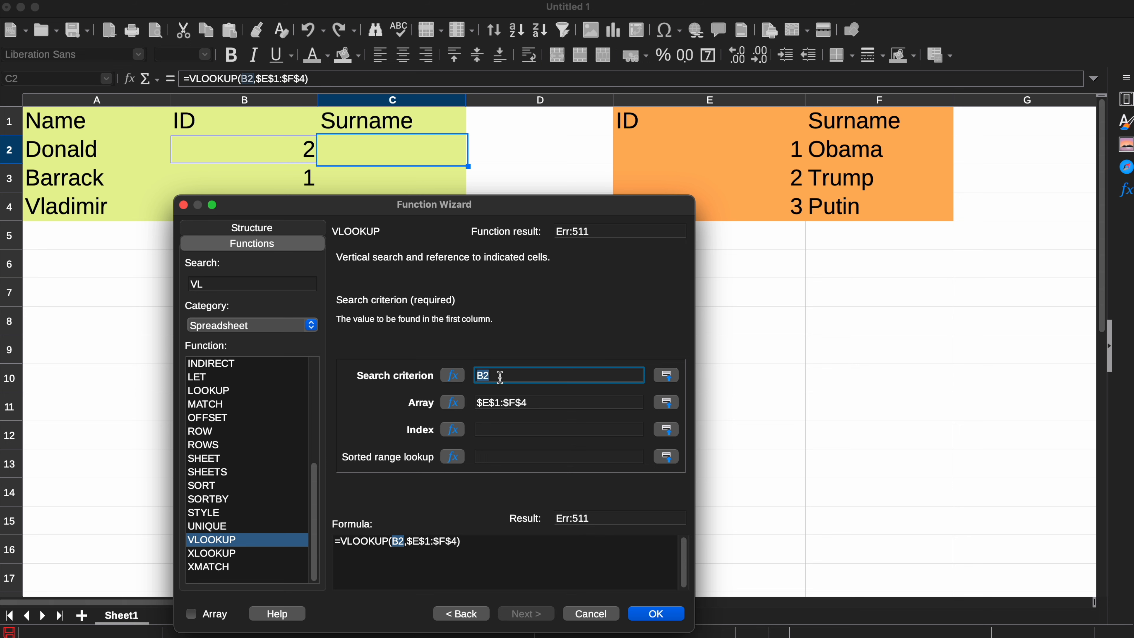
Set the VLOOKUP index to column 2, leave the sorted range lookup empty, and insert the finished formula into C2
{"action": "left_click", "coordinate": [501, 428]}
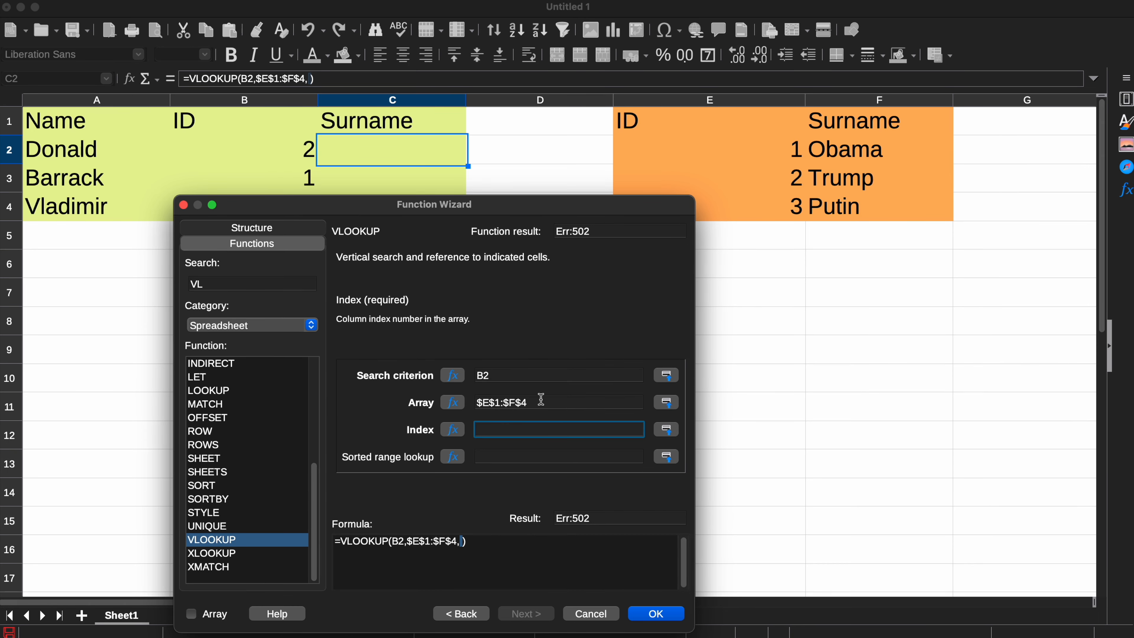
{"action": "type", "text": "1"}
{"action": "left_click_drag", "start_coordinate": [417, 206], "coordinate": [719, 154]}
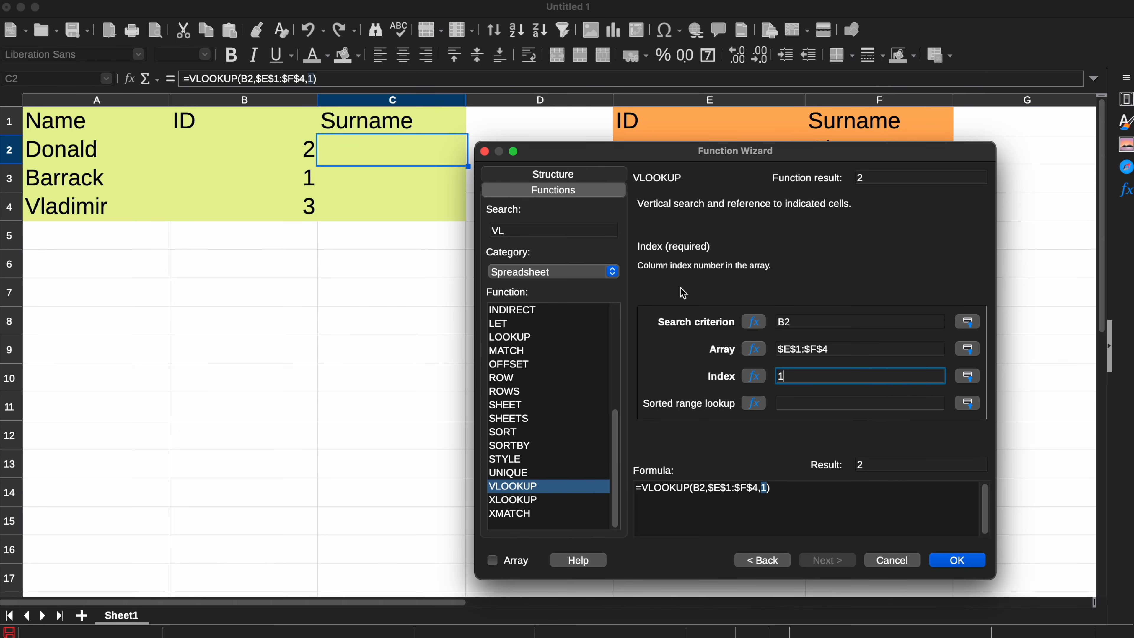
{"action": "key", "text": "BackSpace"}
{"action": "type", "text": "2"}
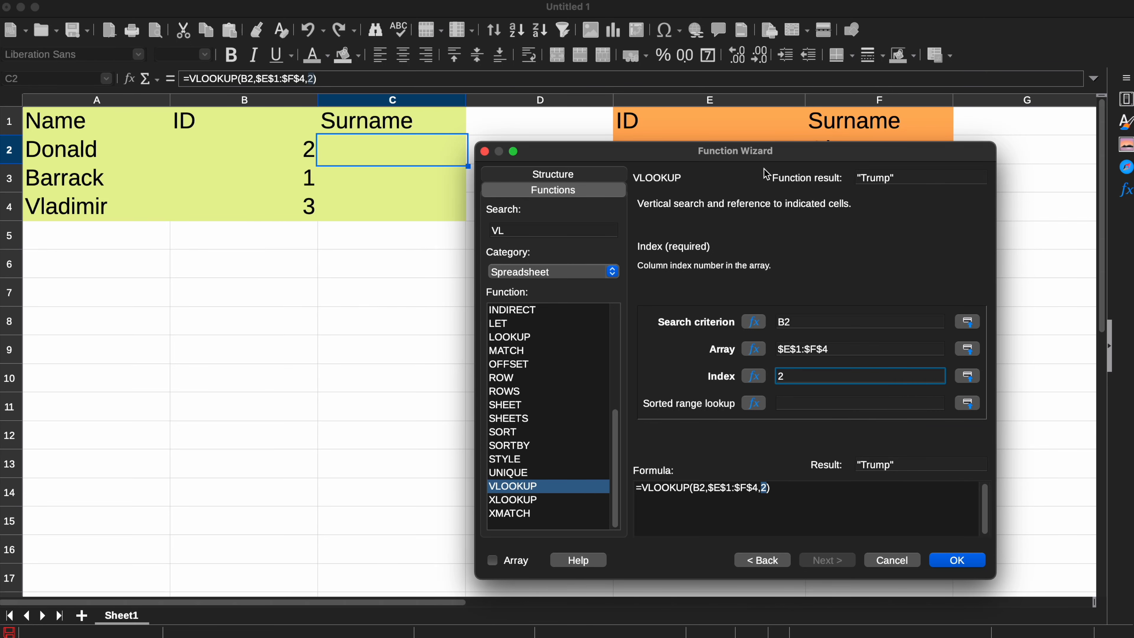
{"action": "left_click_drag", "start_coordinate": [764, 156], "coordinate": [741, 165]}
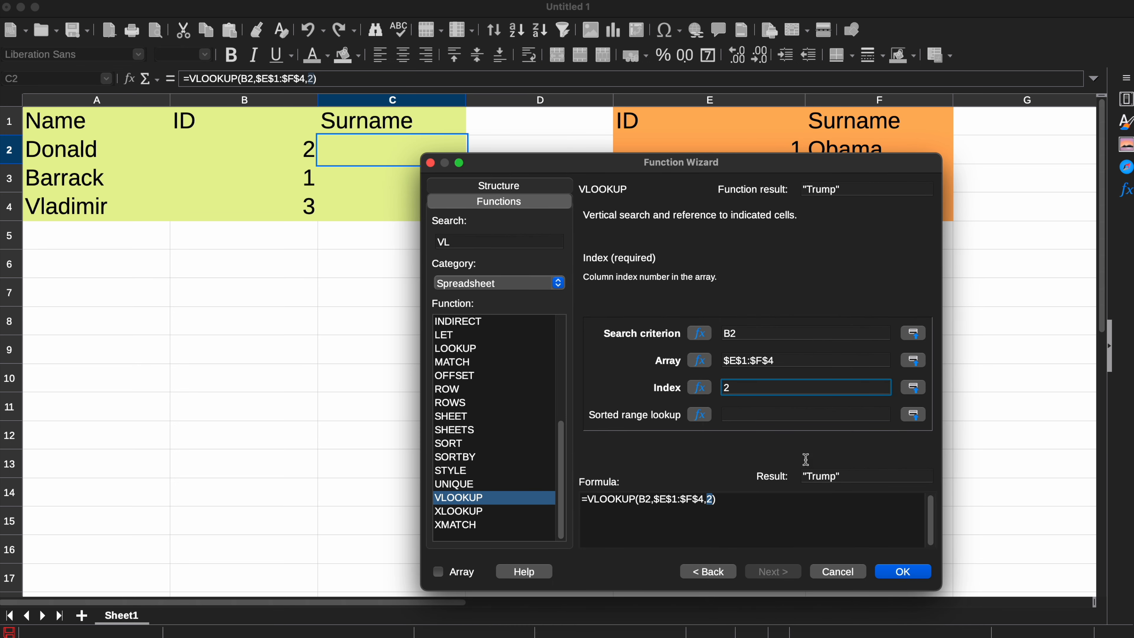
{"action": "left_click", "coordinate": [910, 572]}
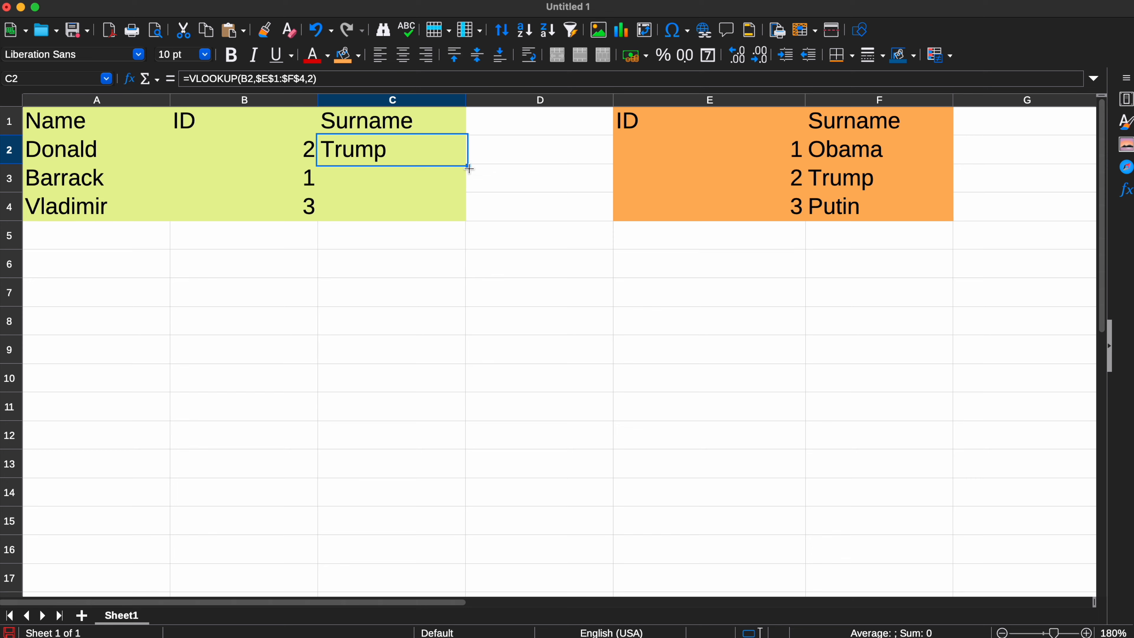
Fill the VLOOKUP formula from C2 down through C4 to complete the first table's Surname column
{"action": "left_click_drag", "start_coordinate": [469, 166], "coordinate": [470, 224]}
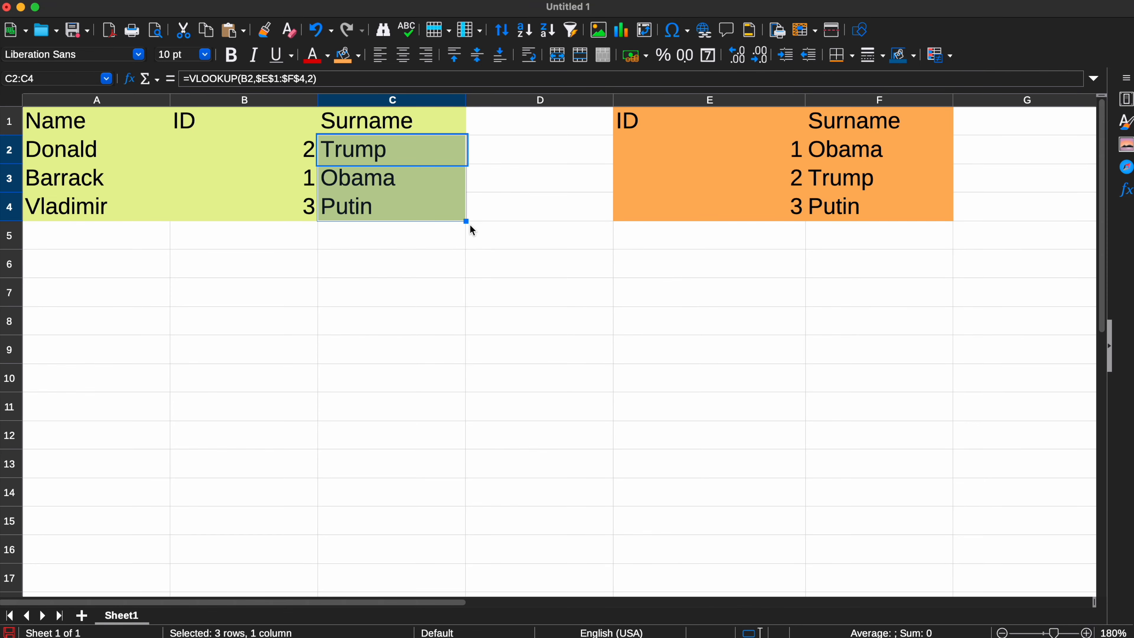
{"action": "left_click", "coordinate": [496, 217]}
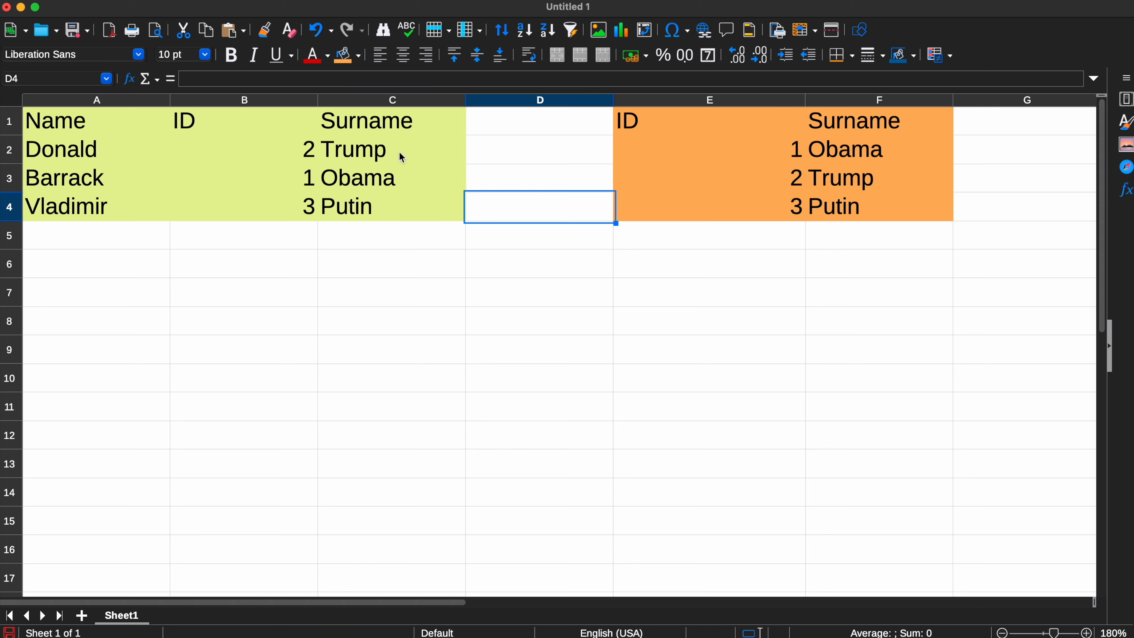
Compare the first table's surnames with the second table and examine the VLOOKUP formulas in cells C4 and C3
{"action": "left_click_drag", "start_coordinate": [91, 148], "coordinate": [369, 201]}
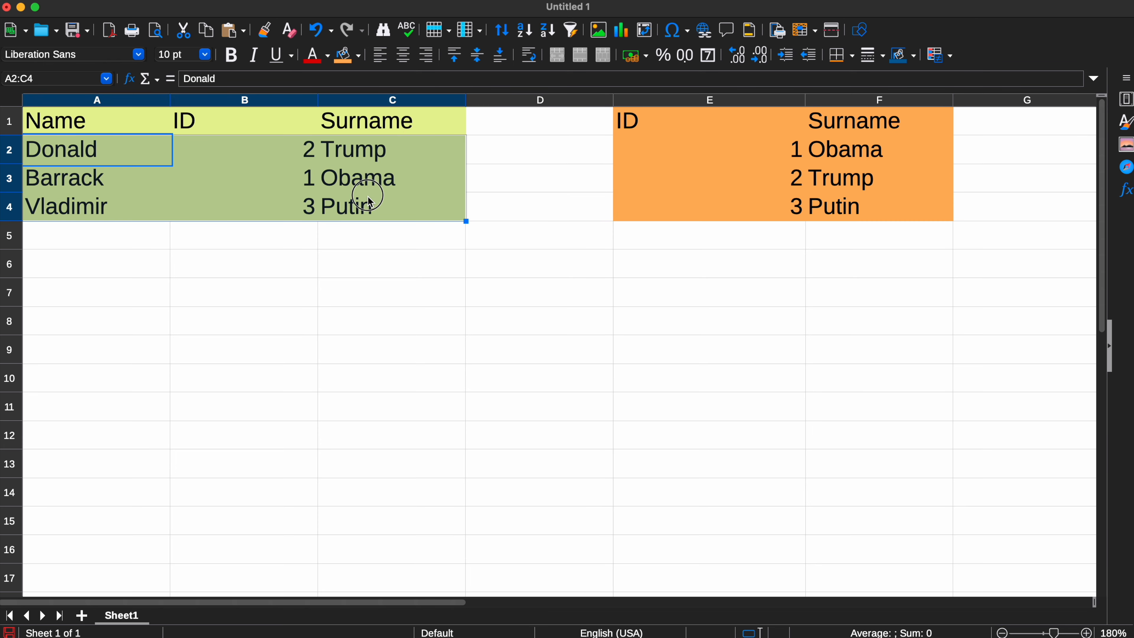
{"action": "left_click", "coordinate": [419, 206]}
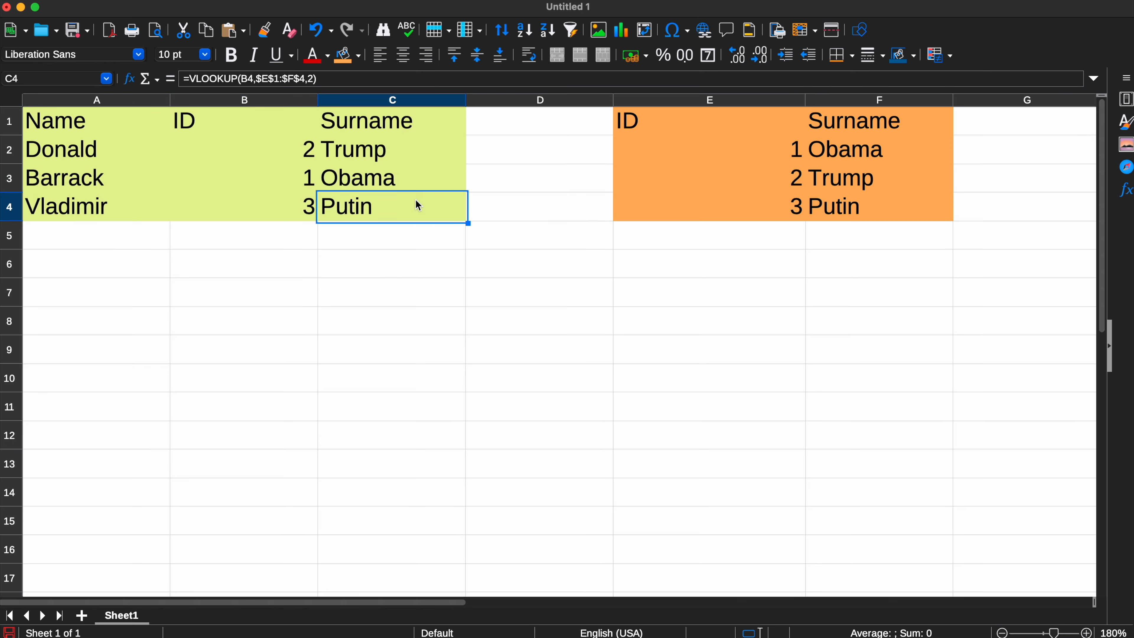
{"action": "left_click_drag", "start_coordinate": [866, 132], "coordinate": [706, 210]}
{"action": "left_click", "coordinate": [557, 214]}
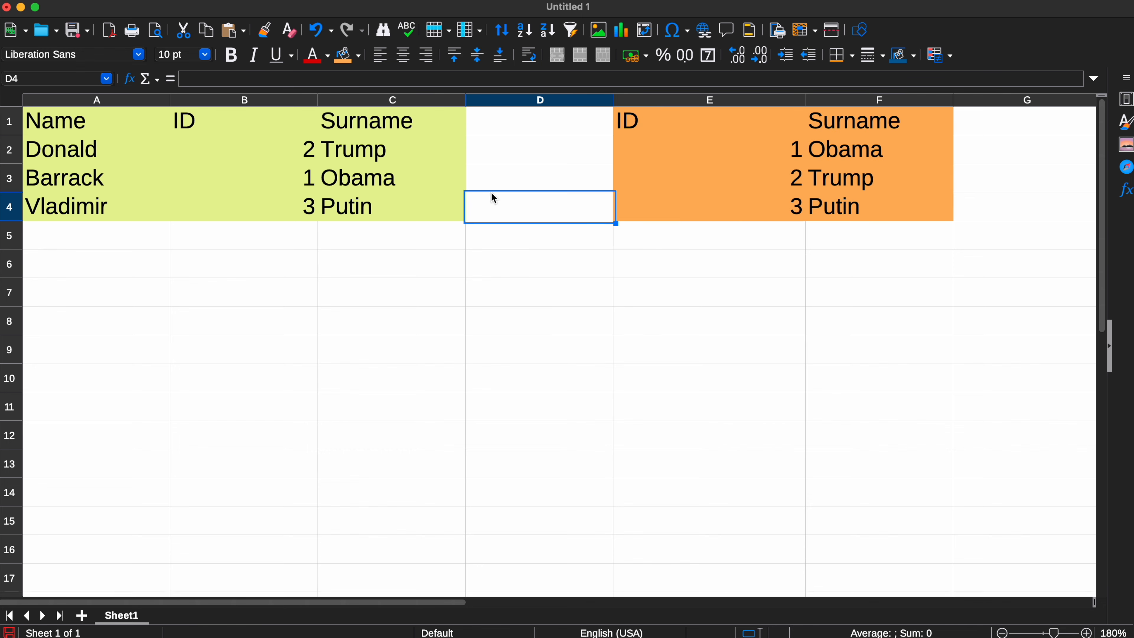
{"action": "left_click", "coordinate": [341, 183]}
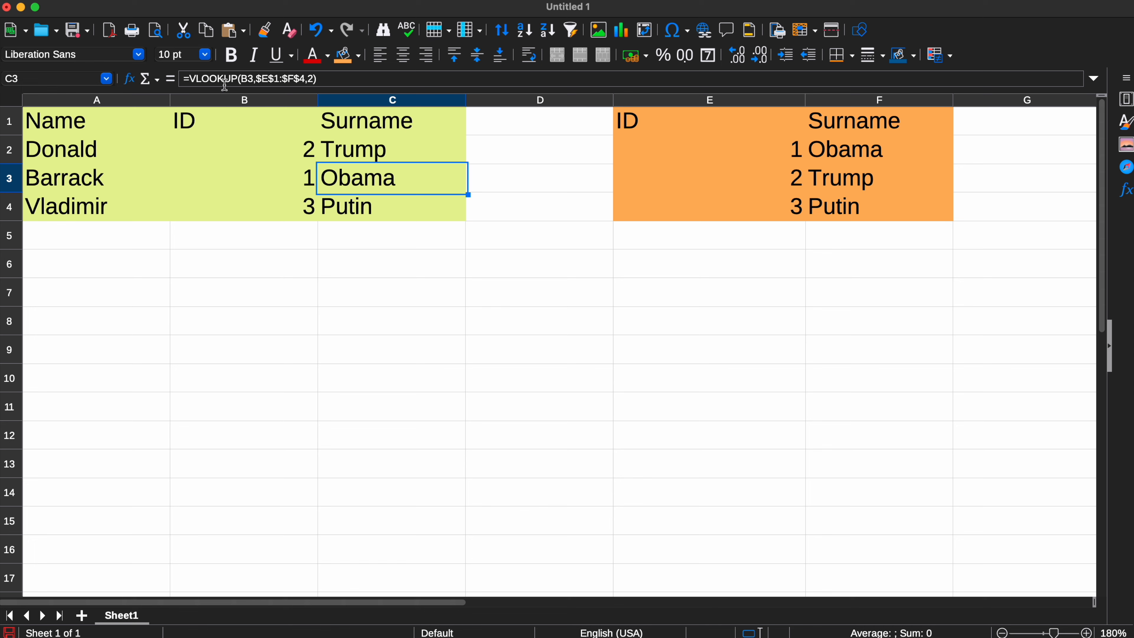